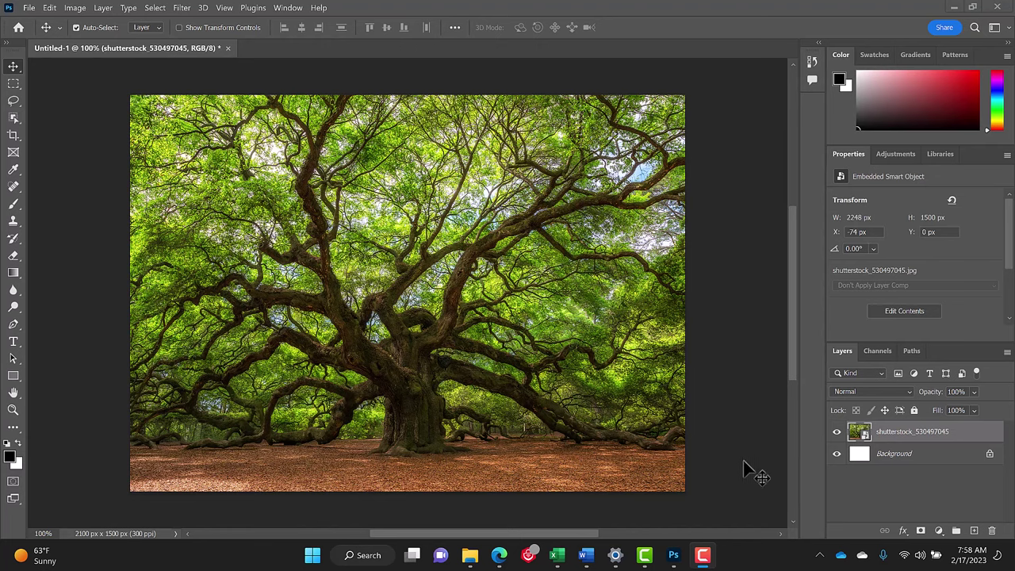
Delete the white Background layer
left_click(921, 462)
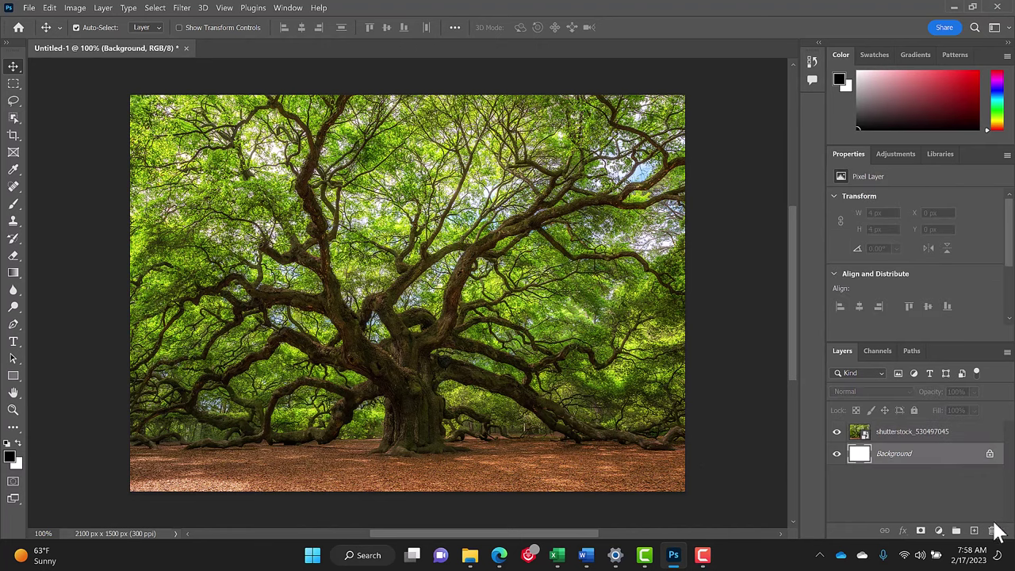
left_click(991, 531)
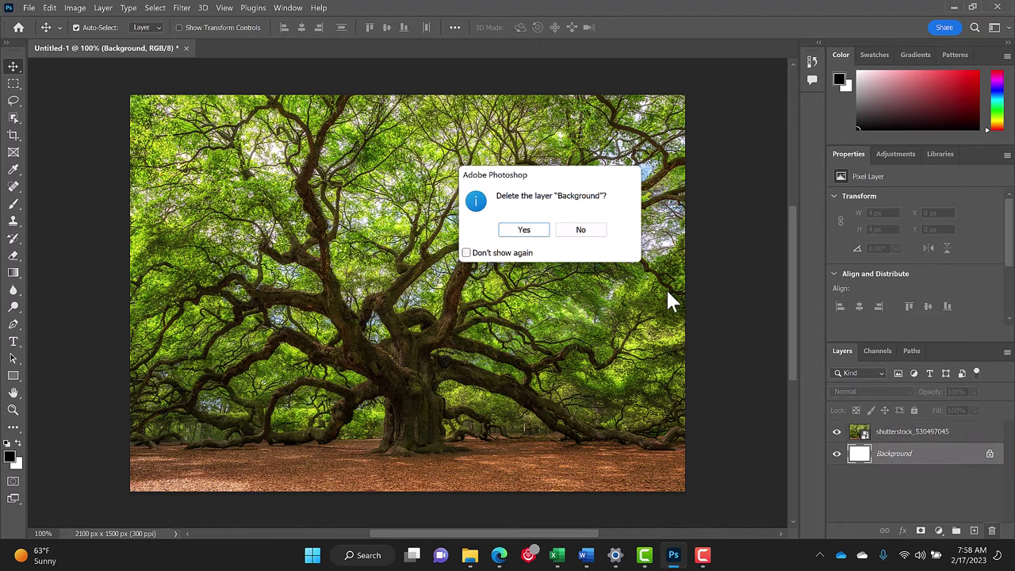
left_click(533, 233)
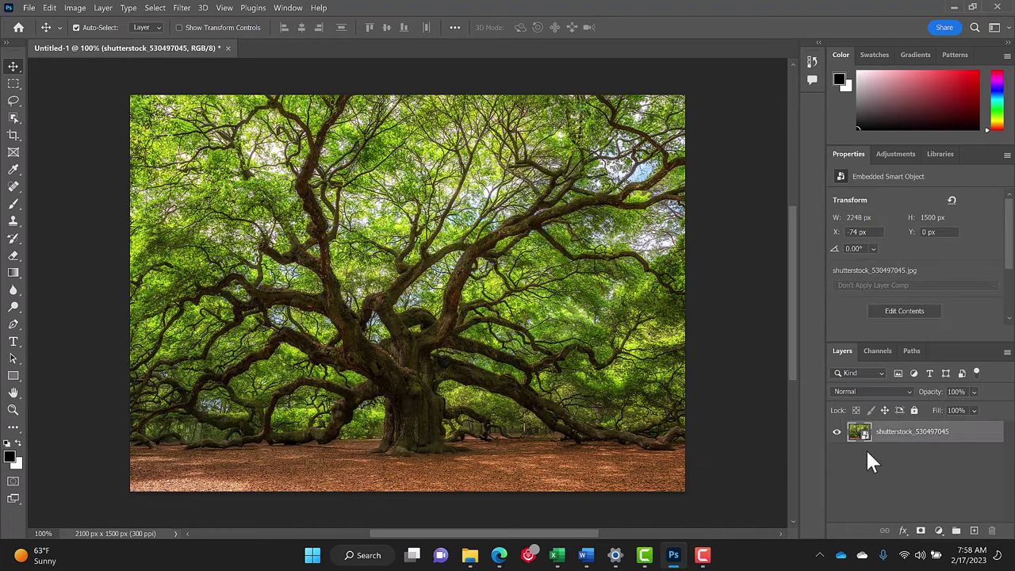
In Channels, view Red, Green, then Blue individually, ending on the grayscale Blue channel
left_click(876, 354)
left_click(877, 393)
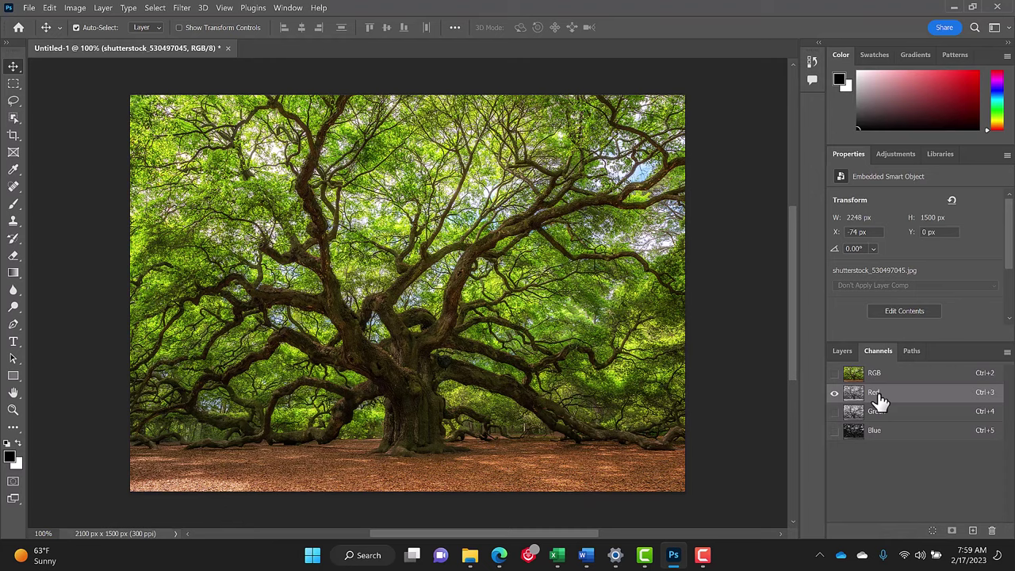
left_click(876, 414)
left_click(875, 432)
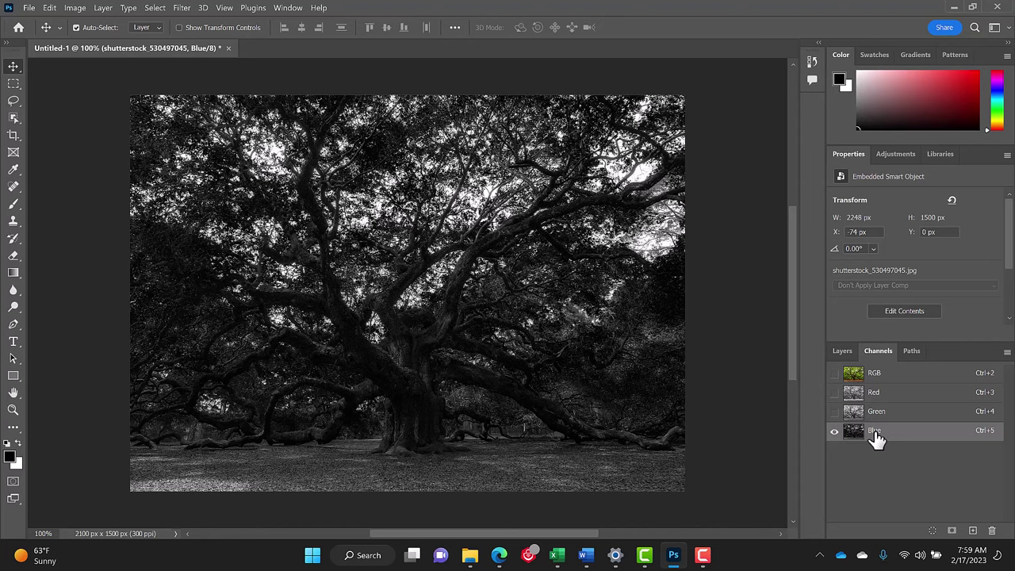
Duplicate the Blue channel as 'Blue copy' and show only Blue copy
right_click(876, 439)
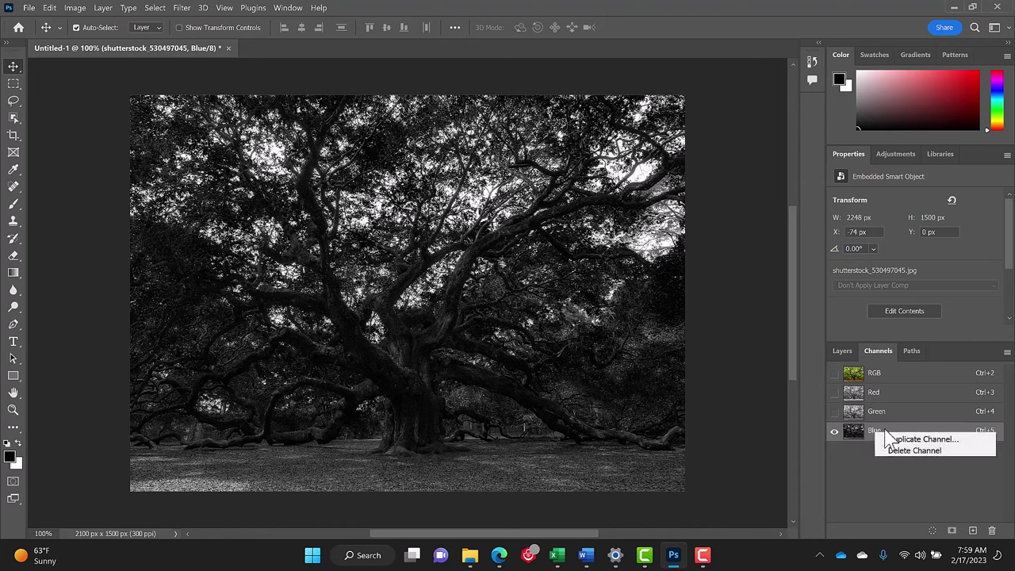
left_click(919, 439)
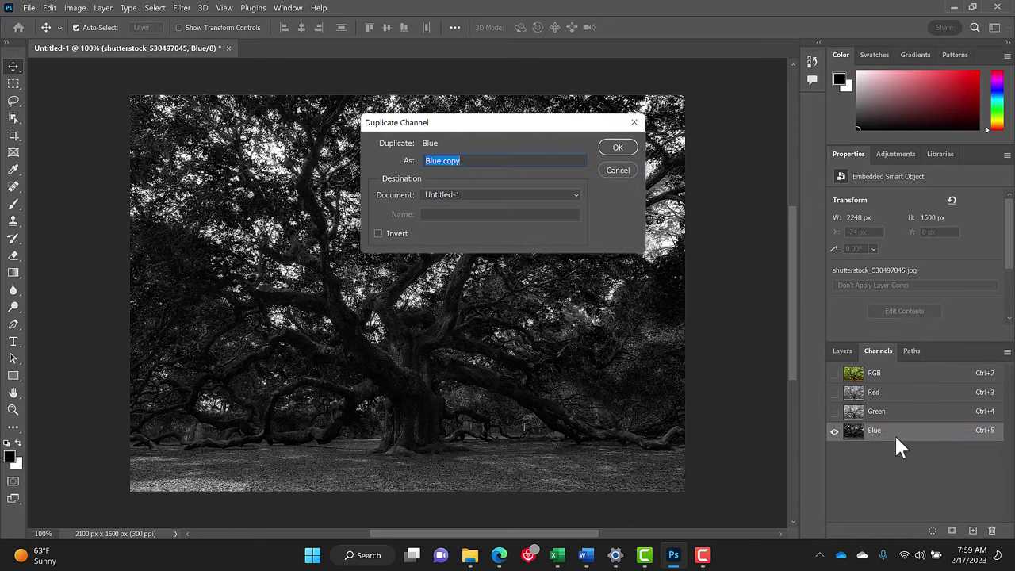
left_click(617, 147)
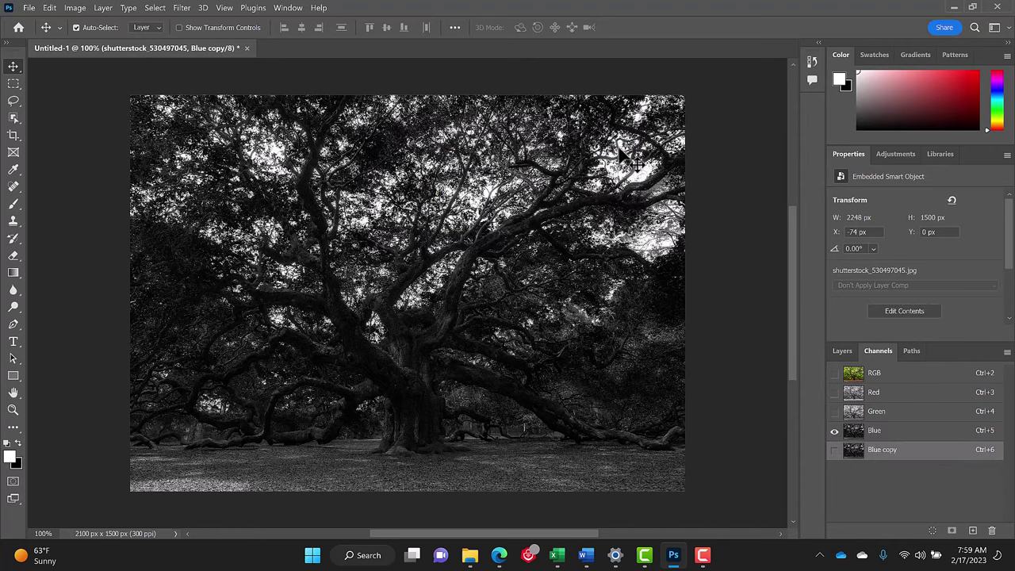
left_click(834, 450)
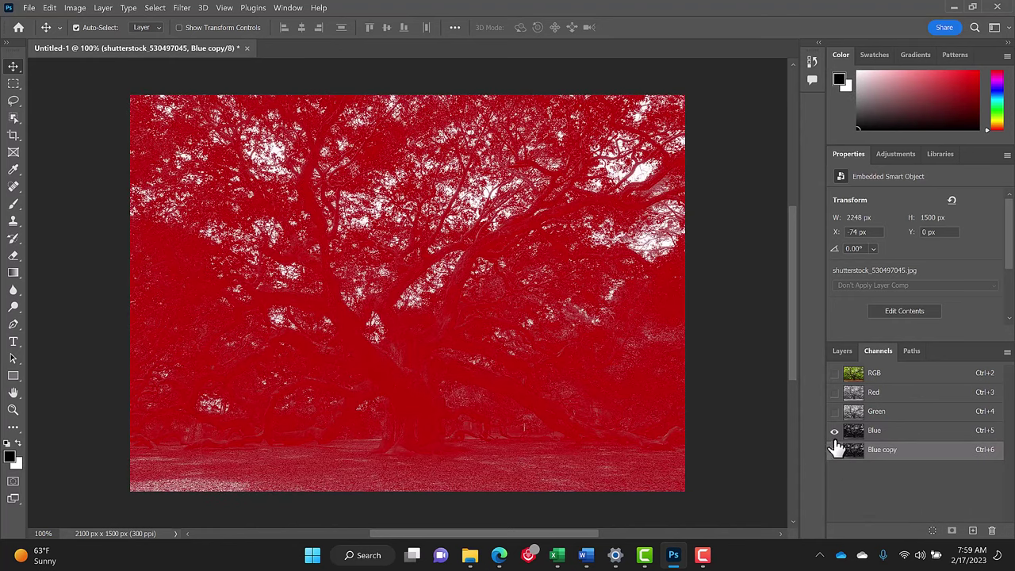
left_click(834, 430)
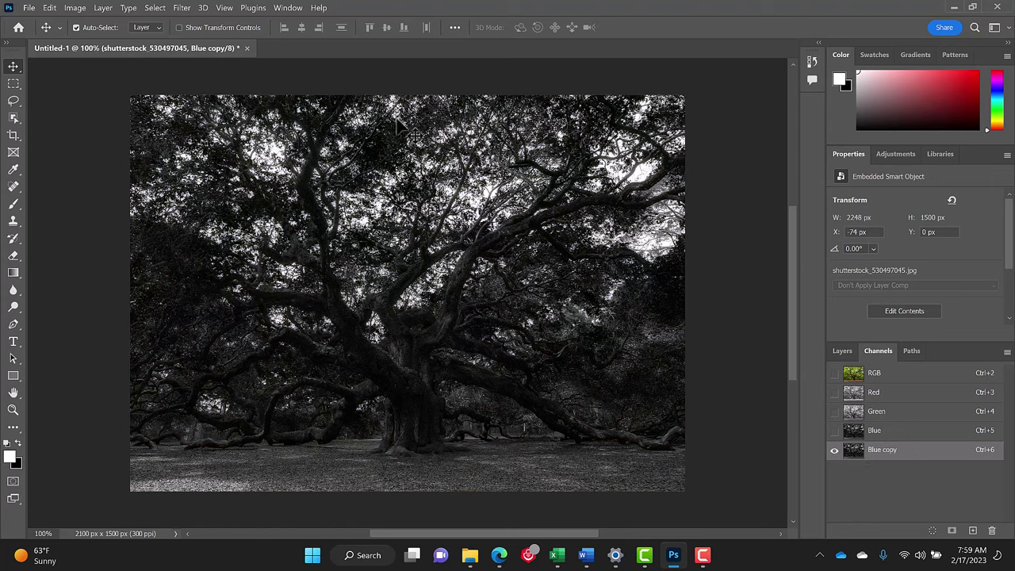
Apply Levels to Blue copy with input levels 0, 0.35 and 214
left_click(78, 7)
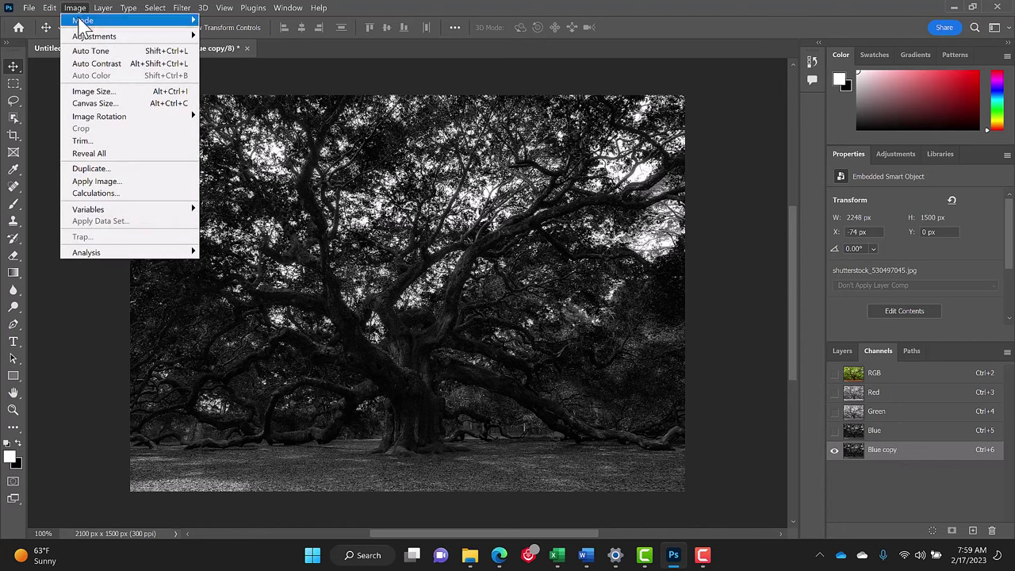
mouse_move(82, 36)
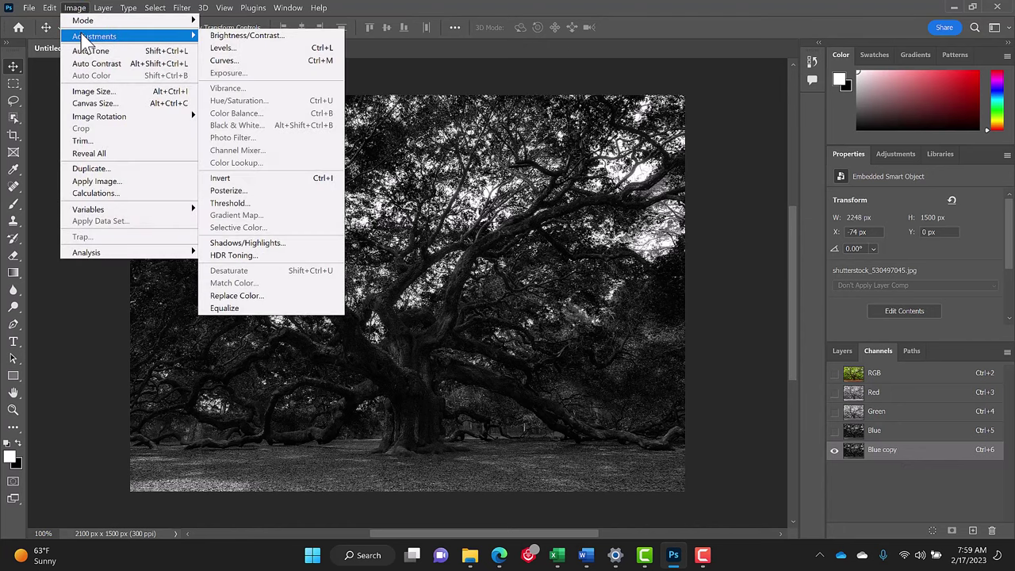
left_click(226, 48)
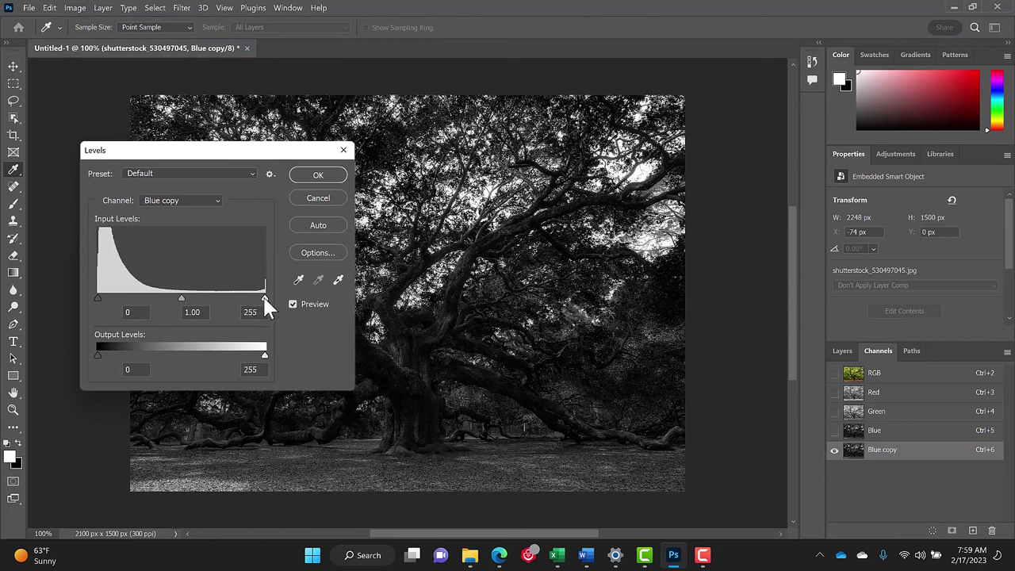
left_click_drag(264, 300, 244, 300)
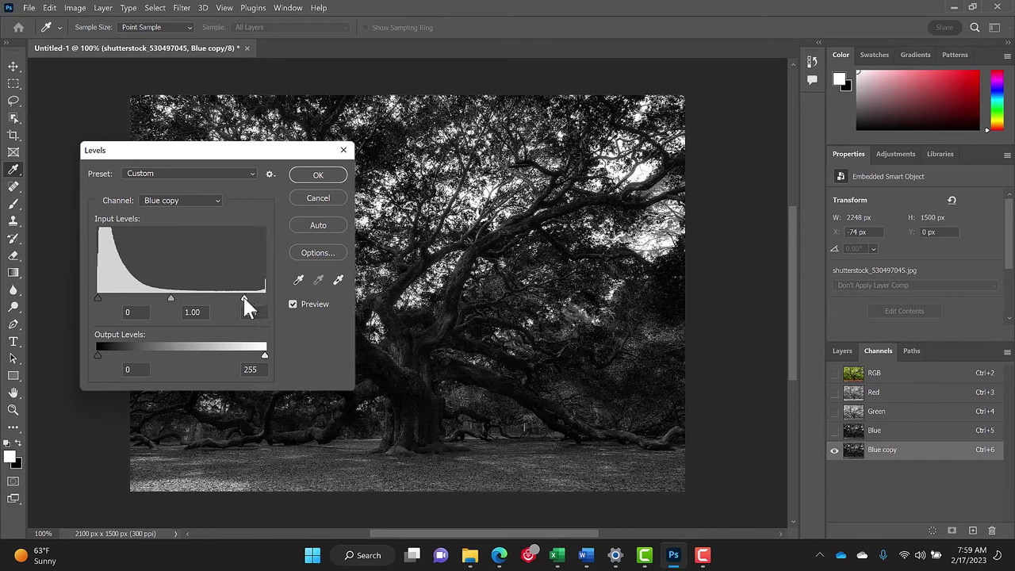
left_click_drag(175, 298, 198, 298)
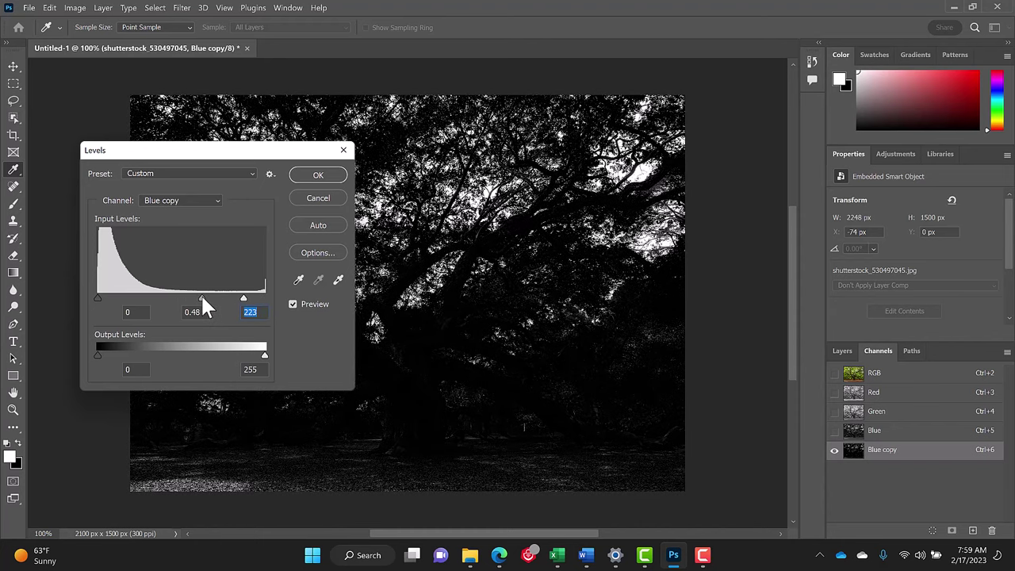
left_click_drag(205, 295, 205, 296)
scroll(555, 299, "up", 3)
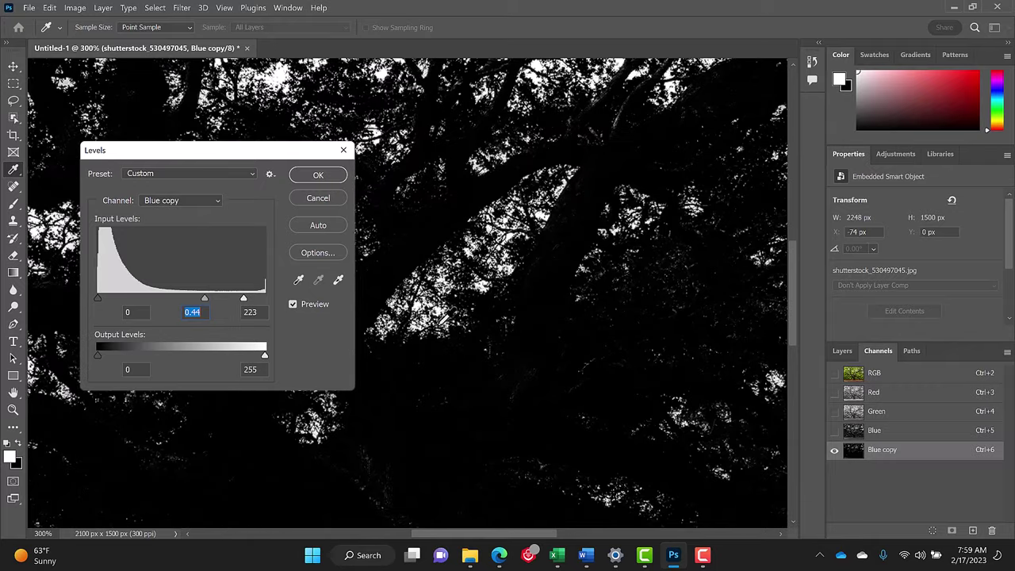
left_click_drag(243, 297, 237, 298)
left_click(239, 300)
left_click(207, 298)
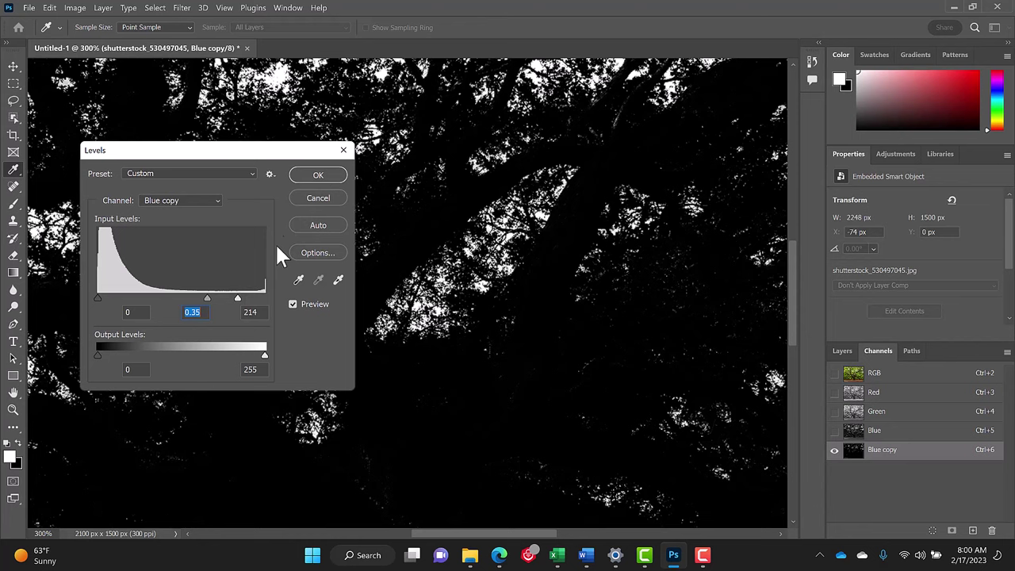
Confirm the Levels, fit the image on screen, and load Blue copy's bright areas as a selection
left_click(327, 176)
left_click(13, 409)
right_click(356, 292)
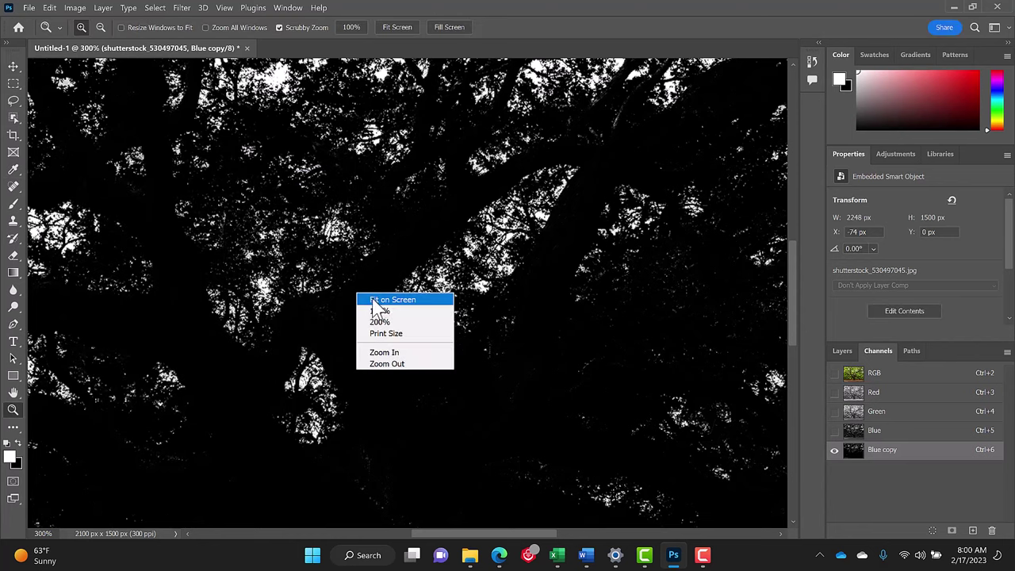
left_click(381, 296)
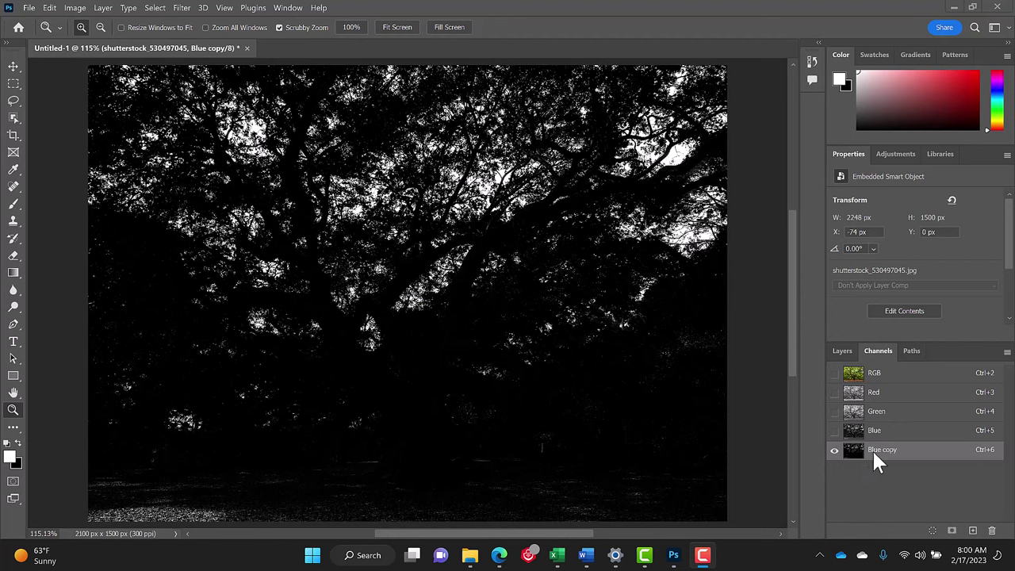
left_click(853, 449, "ctrl")
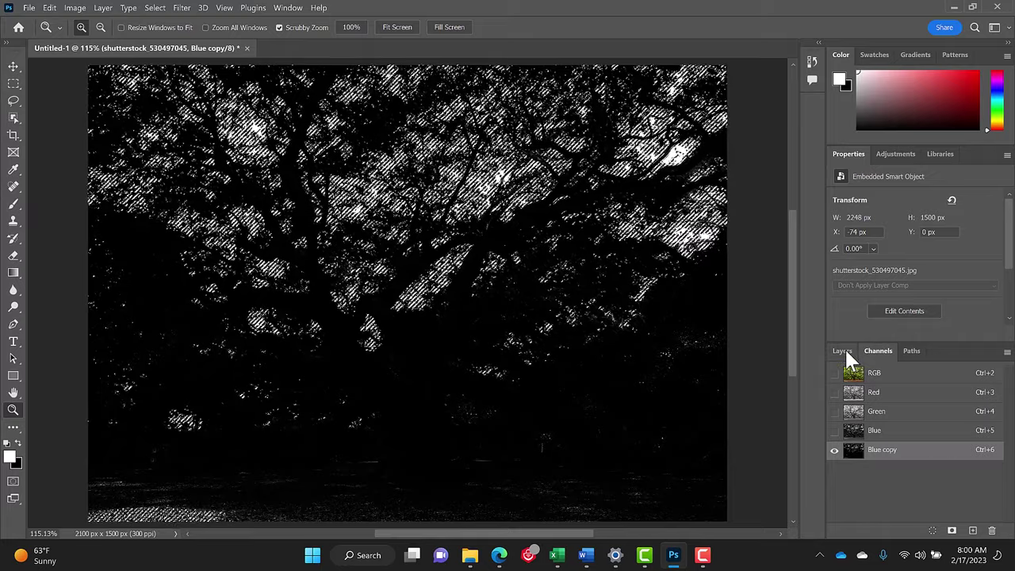
left_click(842, 350)
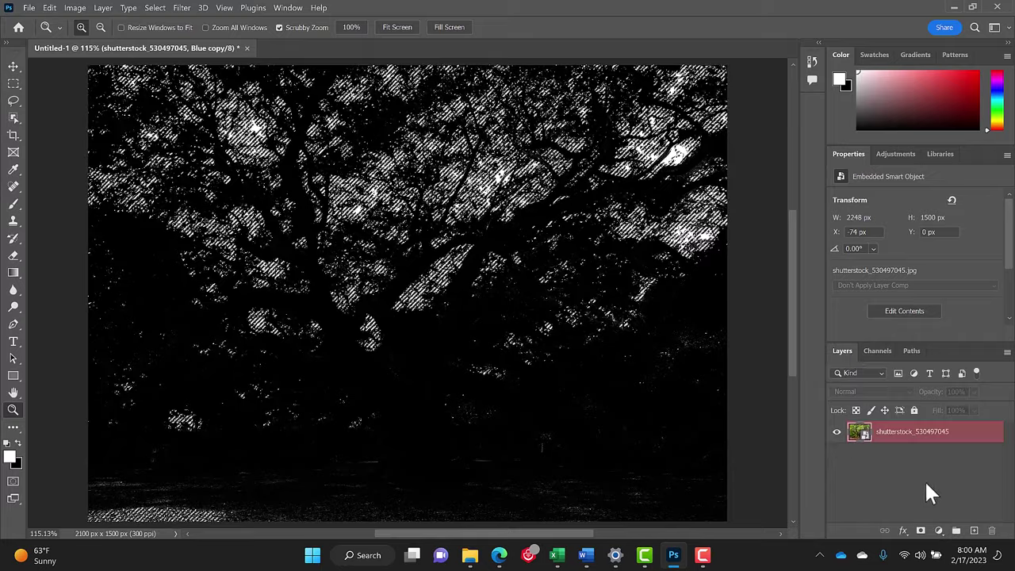
Add a layer mask to the tree photo layer and invert it
left_click(920, 530)
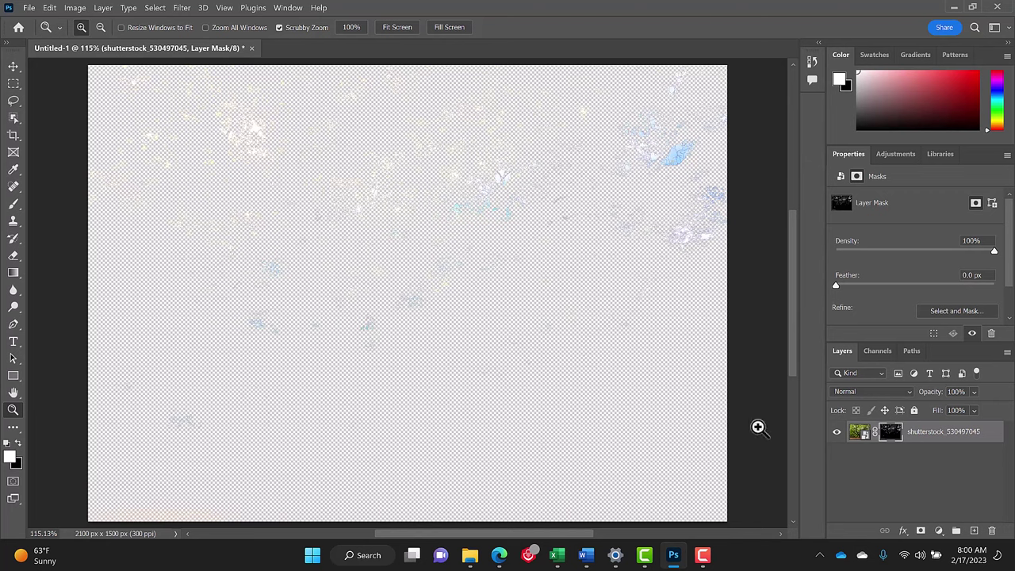
left_click(76, 8)
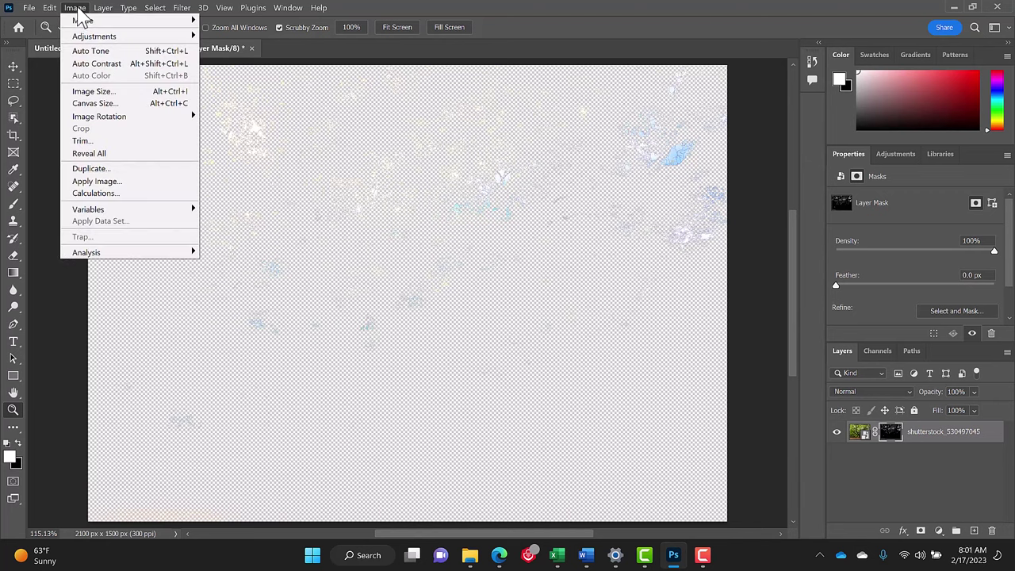
mouse_move(84, 36)
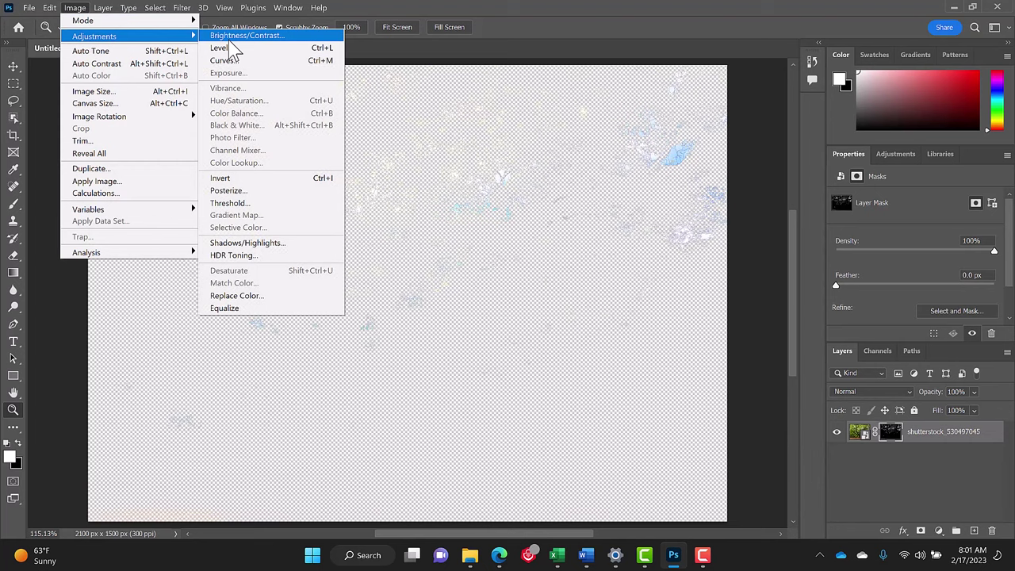
left_click(267, 179)
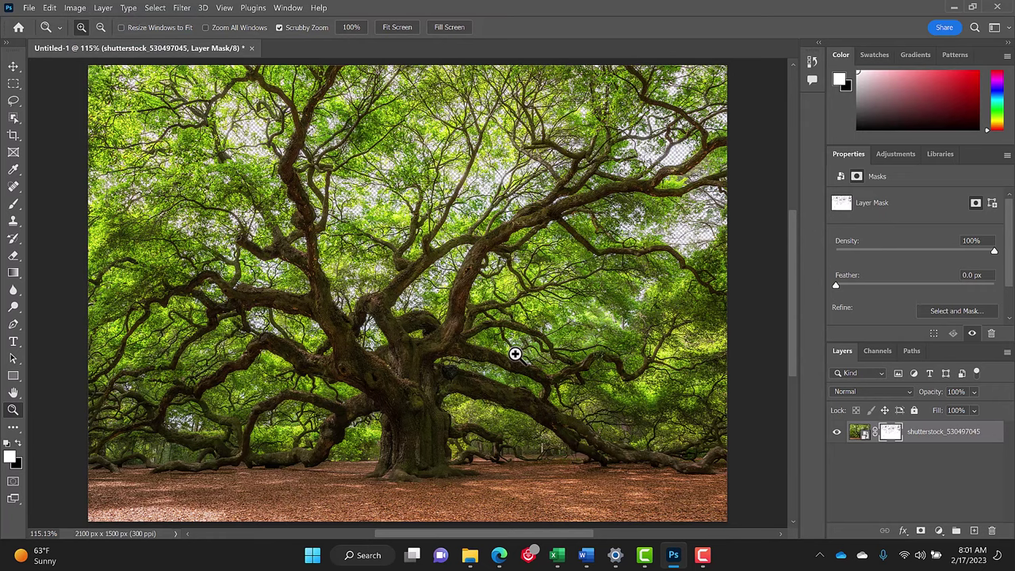
scroll(602, 397, "down", 1)
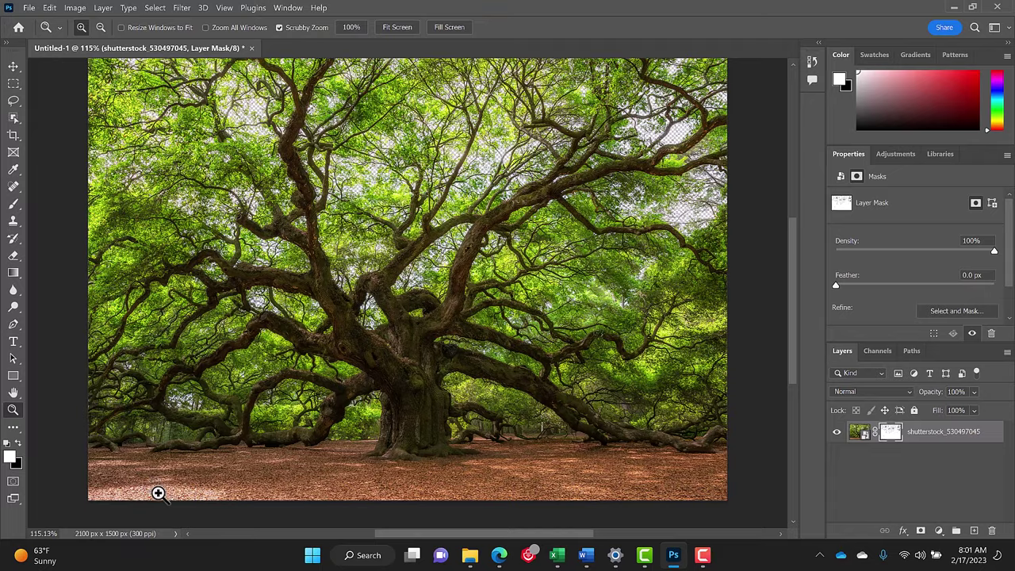
left_click_drag(158, 489, 290, 425)
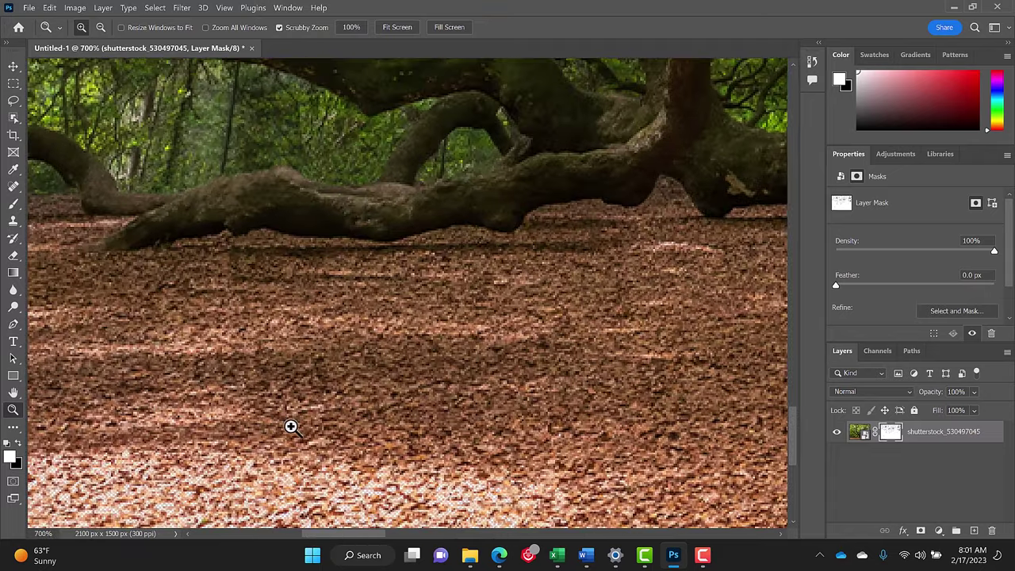
scroll(364, 454, "down", 2)
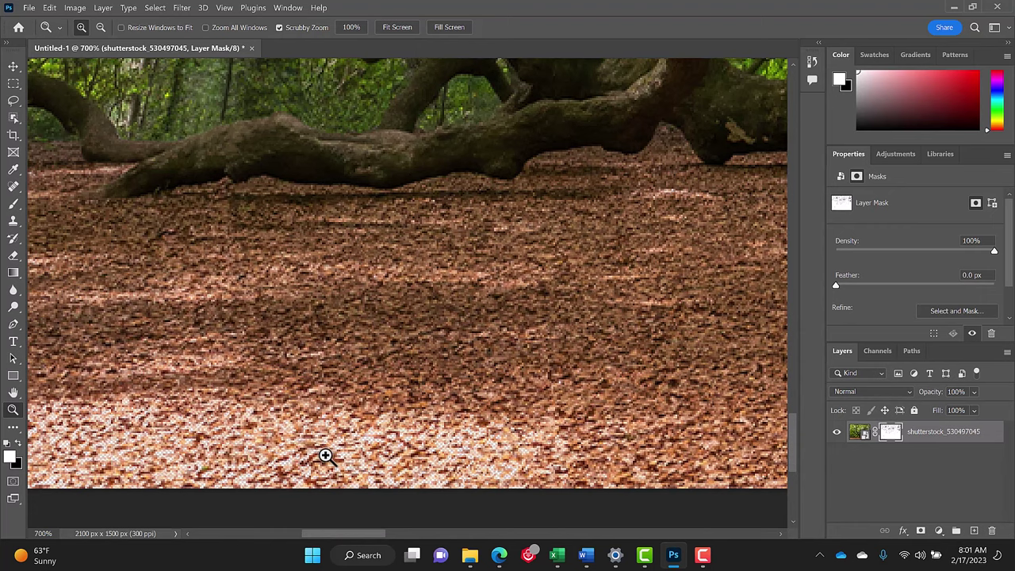
left_click_drag(331, 446, 287, 446)
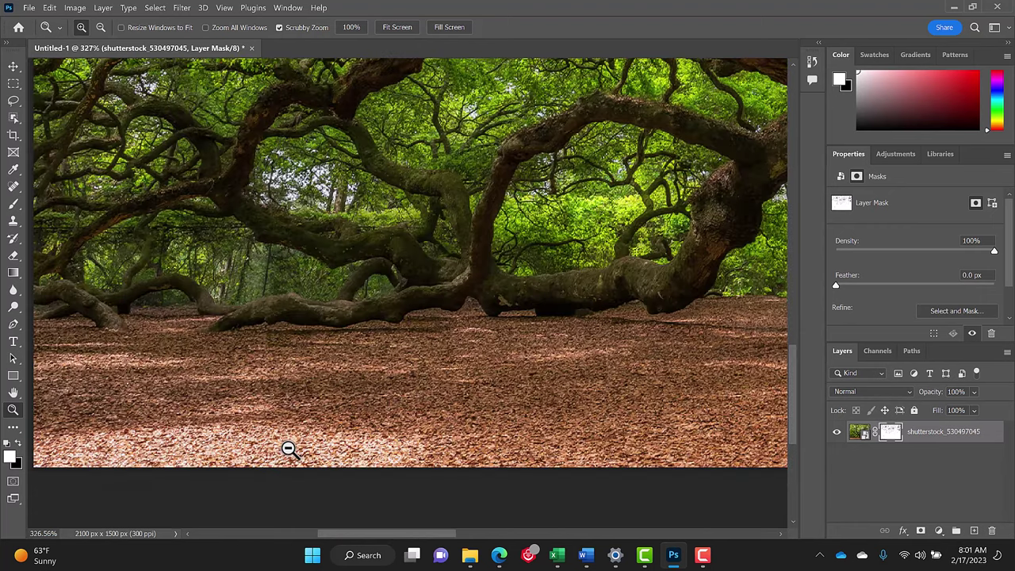
left_click(330, 419, "alt")
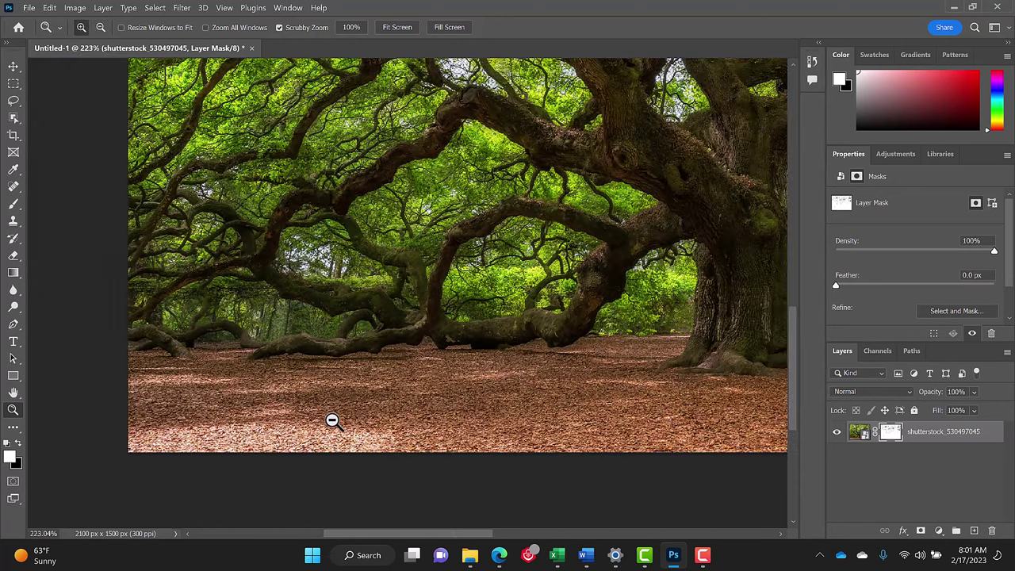
key("ctrl+0")
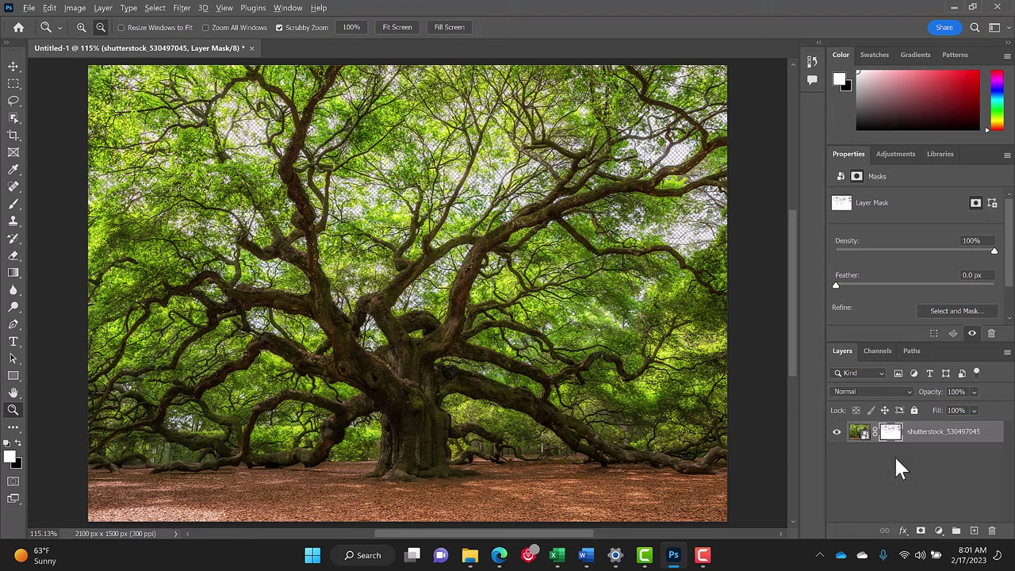
Show the layer mask alone and set the foreground colour to white
left_click(891, 432, "alt")
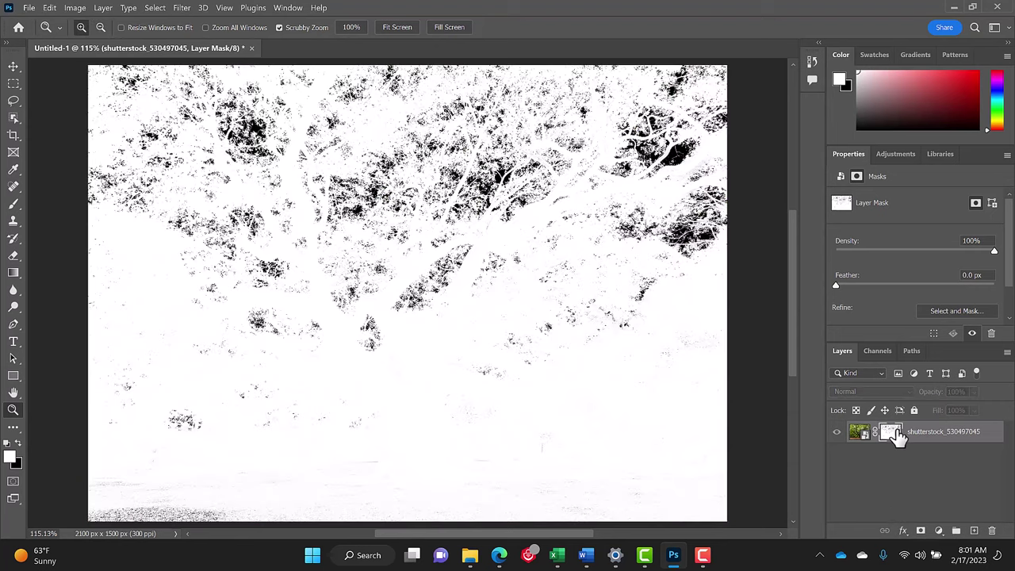
left_click(10, 456)
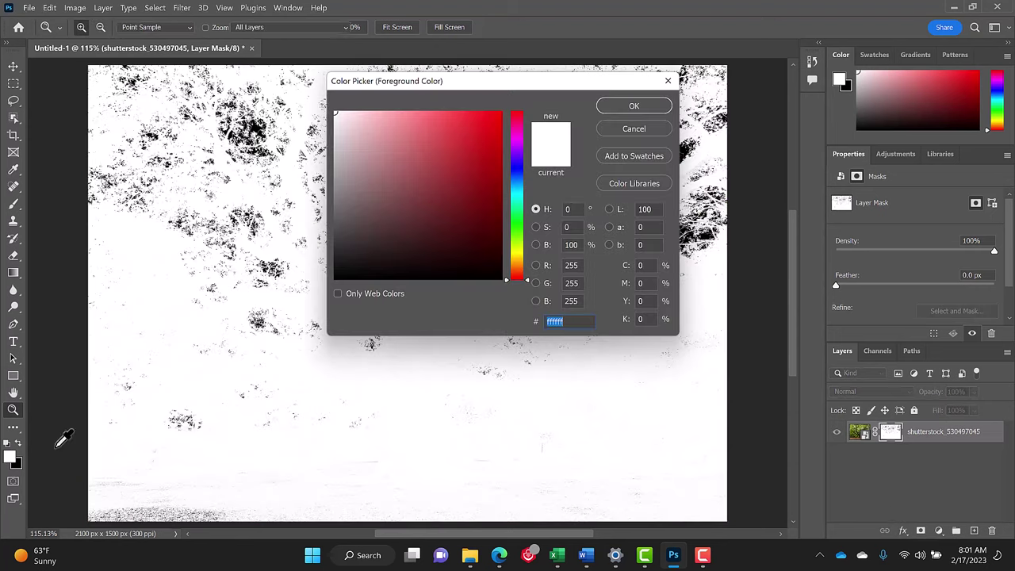
left_click(626, 106)
Paint over the speckles along the mask's bottom with an 80 px white brush
key("z")
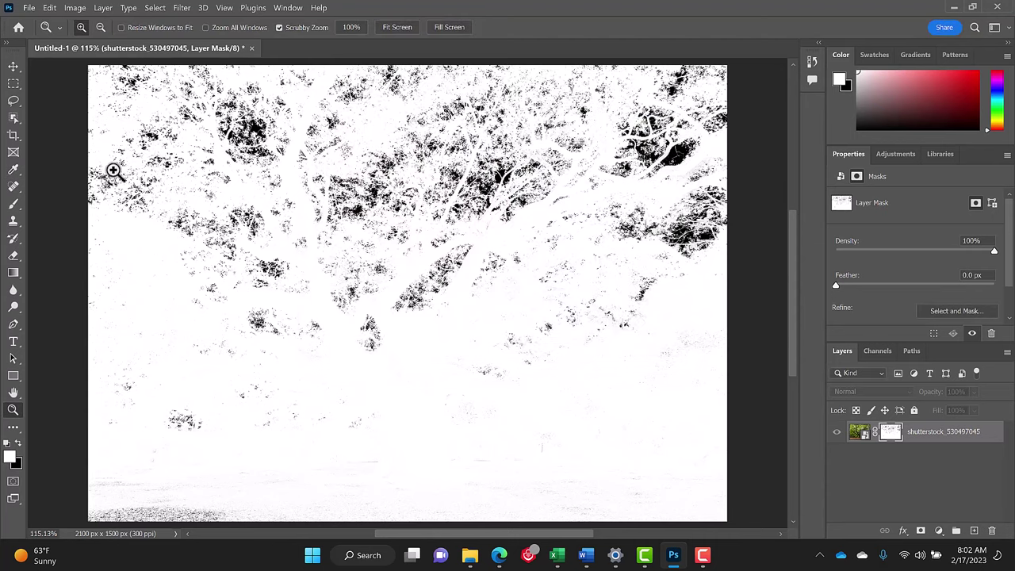
left_click(18, 203)
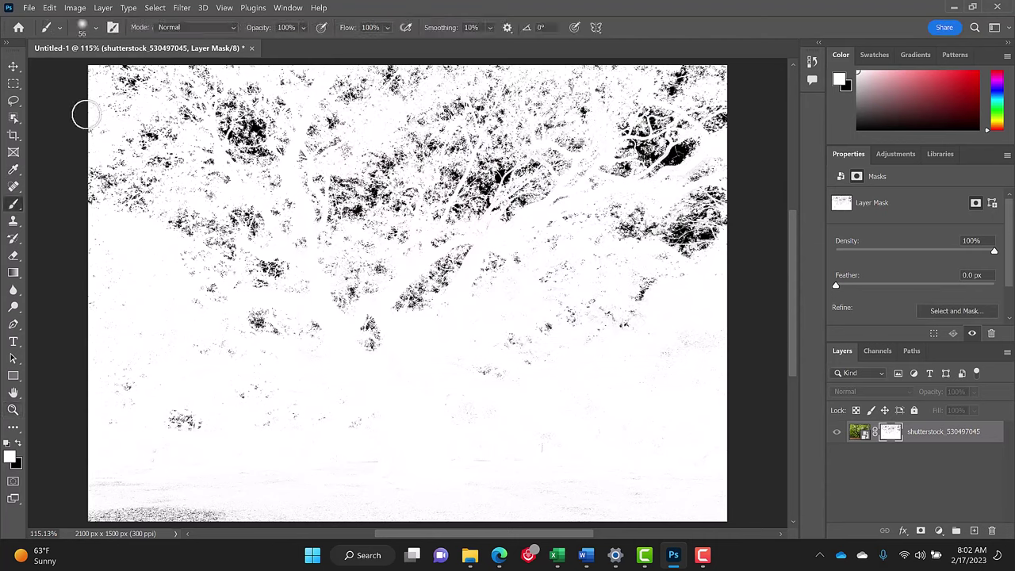
left_click(94, 22)
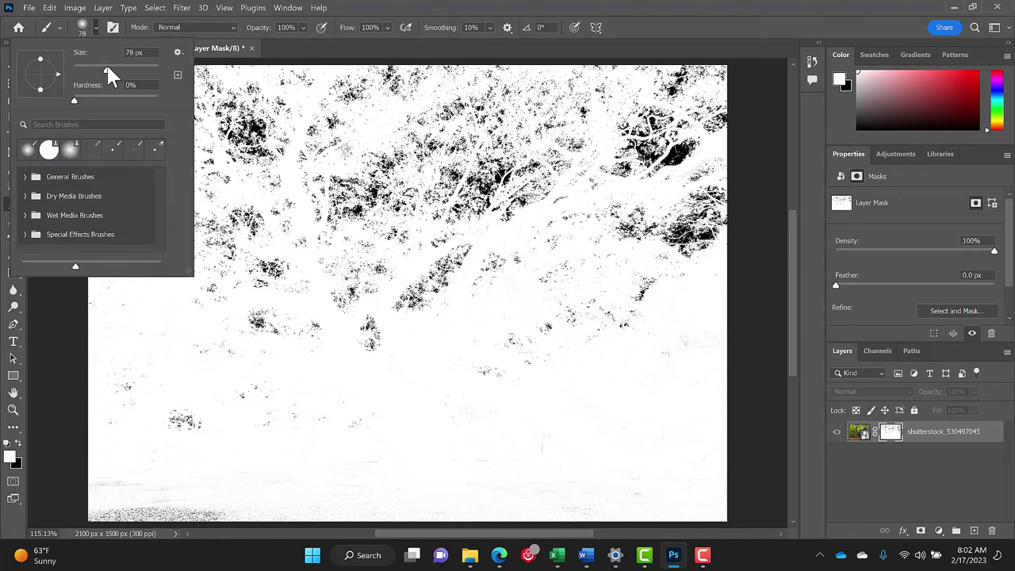
left_click_drag(107, 67, 108, 67)
left_click(106, 476)
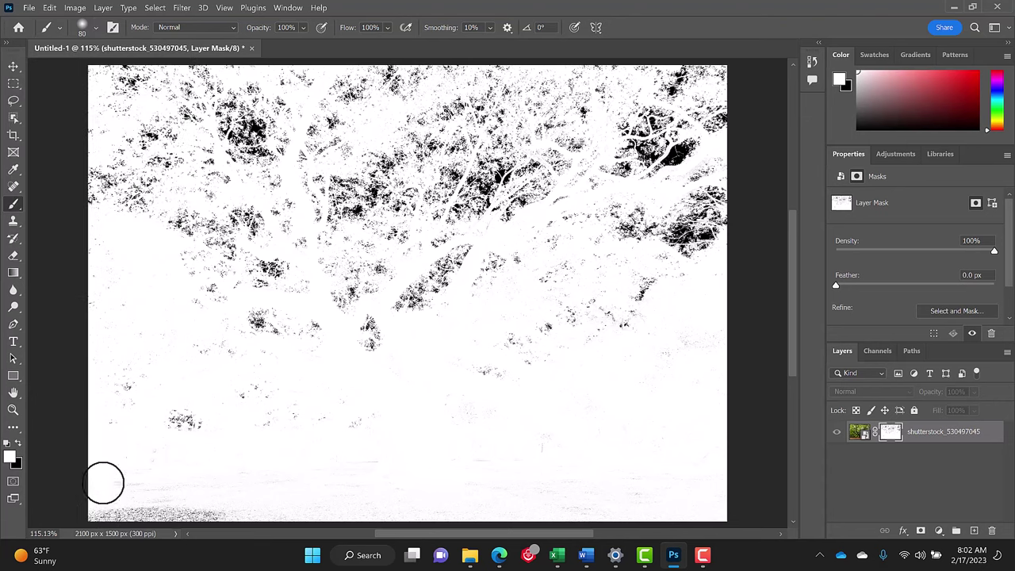
mouse_move(132, 480)
left_mouse_down()
mouse_move(182, 518)
mouse_move(73, 516)
mouse_move(164, 491)
mouse_move(108, 482)
mouse_move(120, 464)
mouse_move(104, 487)
mouse_move(176, 489)
mouse_move(236, 537)
left_mouse_up()
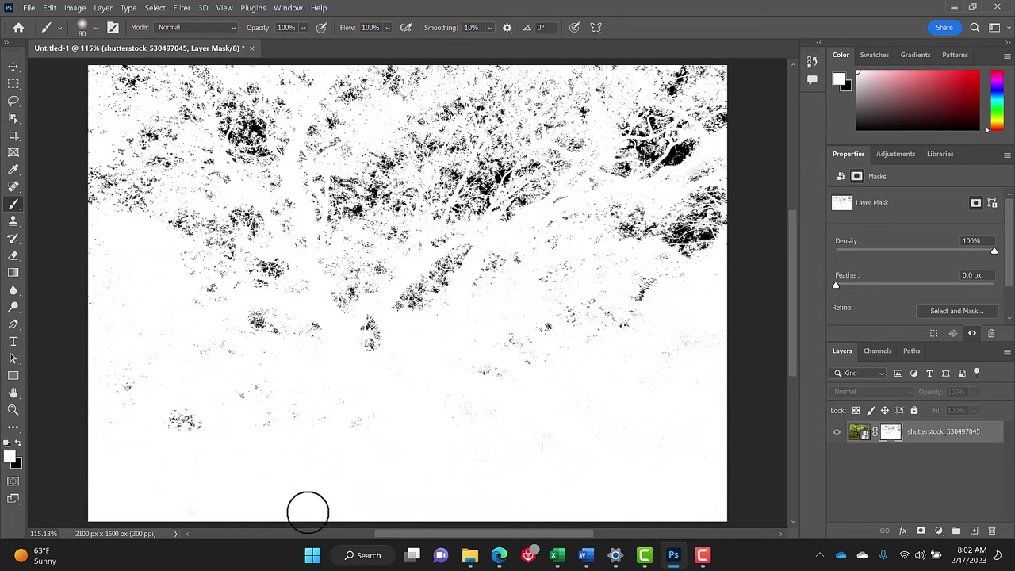
Switch between the mask and the image views, ending on the full-colour tree photo
left_click(891, 438)
left_click(892, 439, "alt")
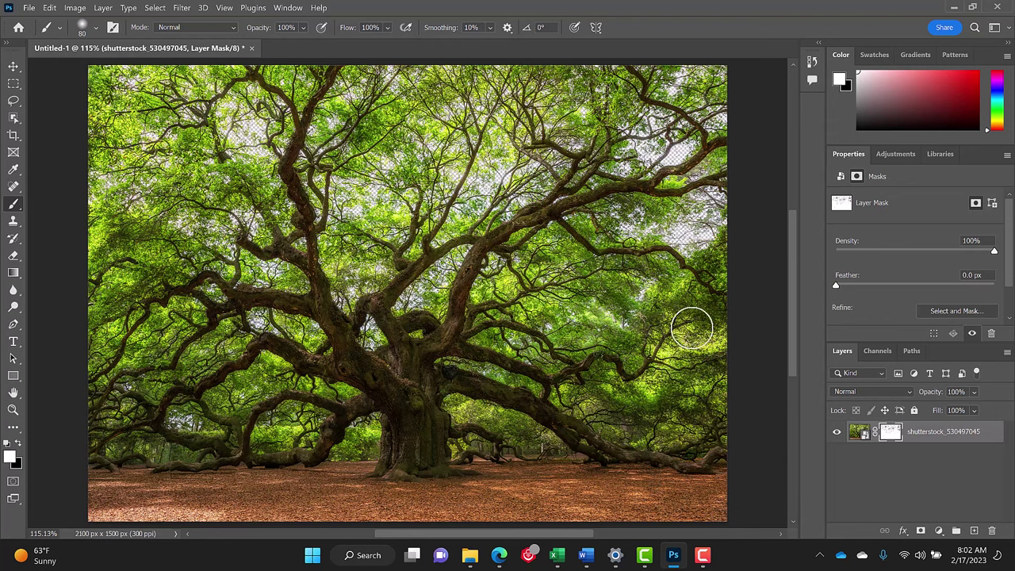
left_click(890, 434, "alt")
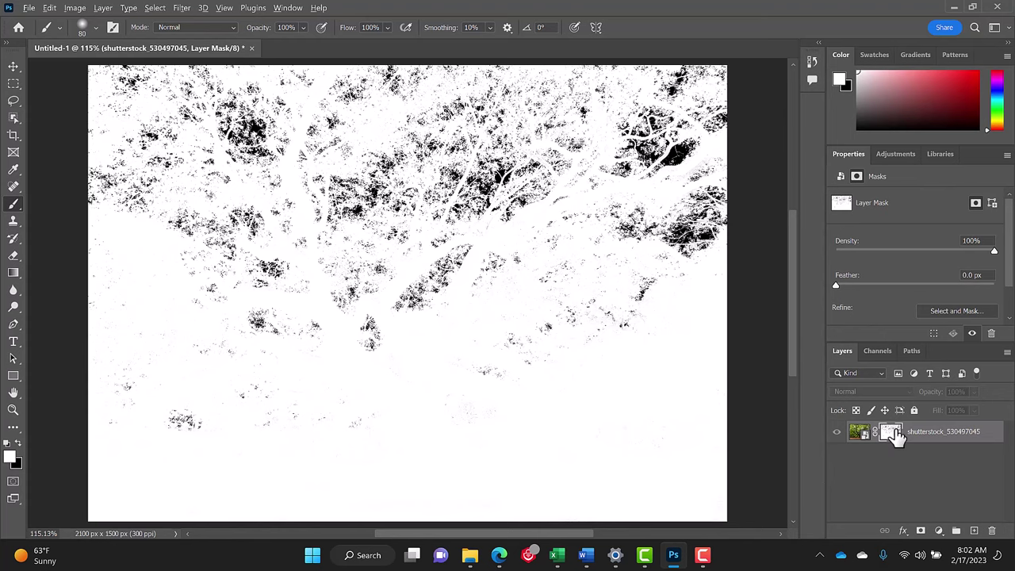
left_click(894, 434, "alt")
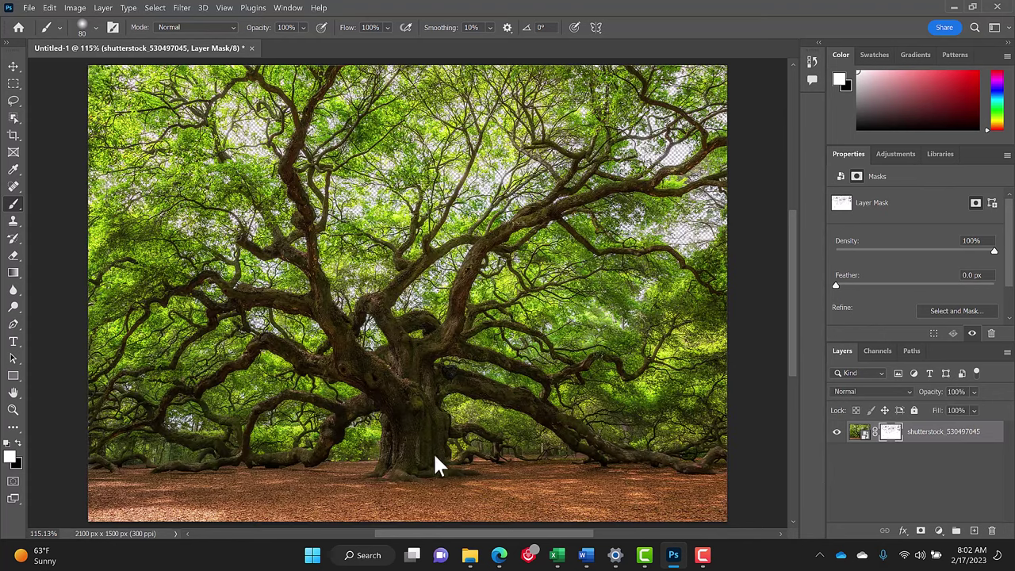